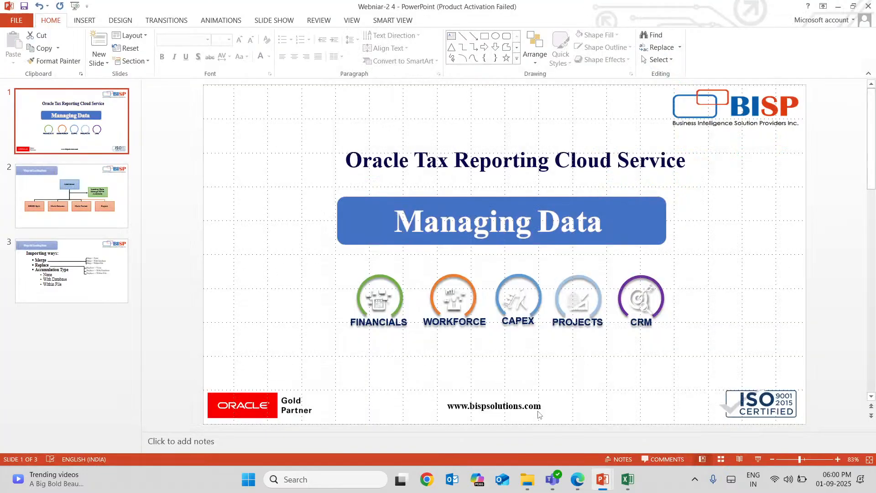
Present the Managing Data slide, switch to the TRCS Tax Reporting application in Edge and open Data Management
key(F5)
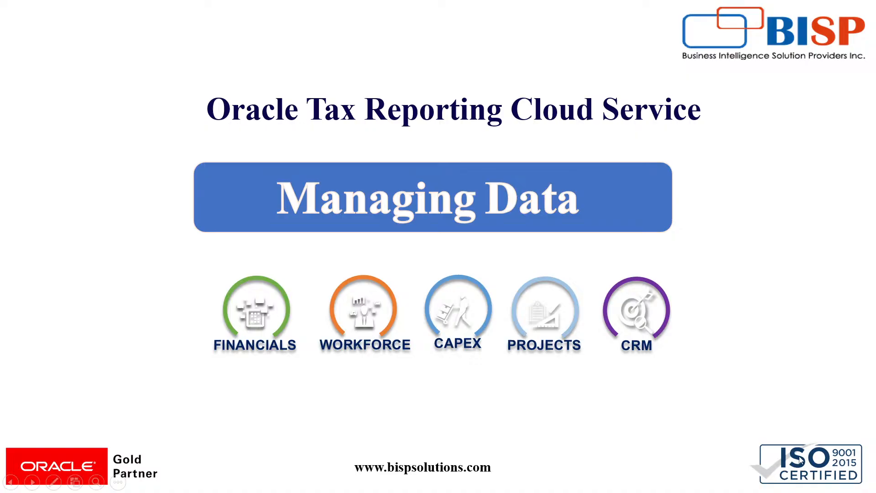
key(super+Tab)
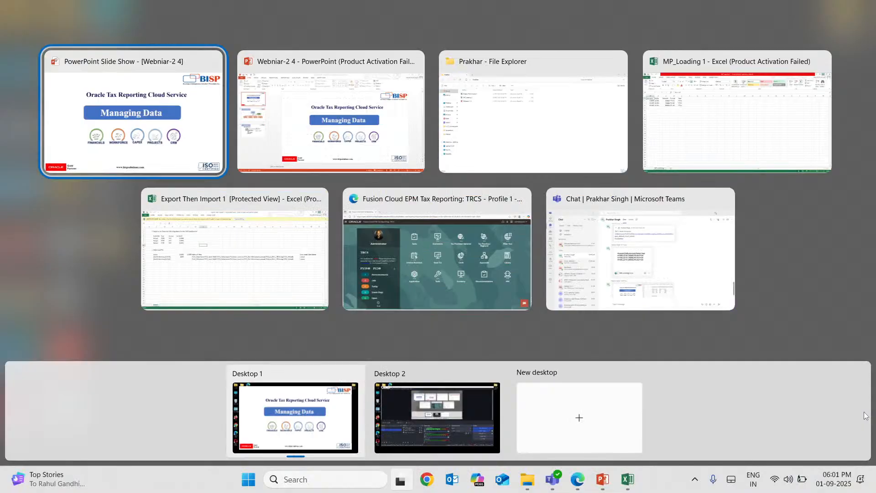
click(474, 253)
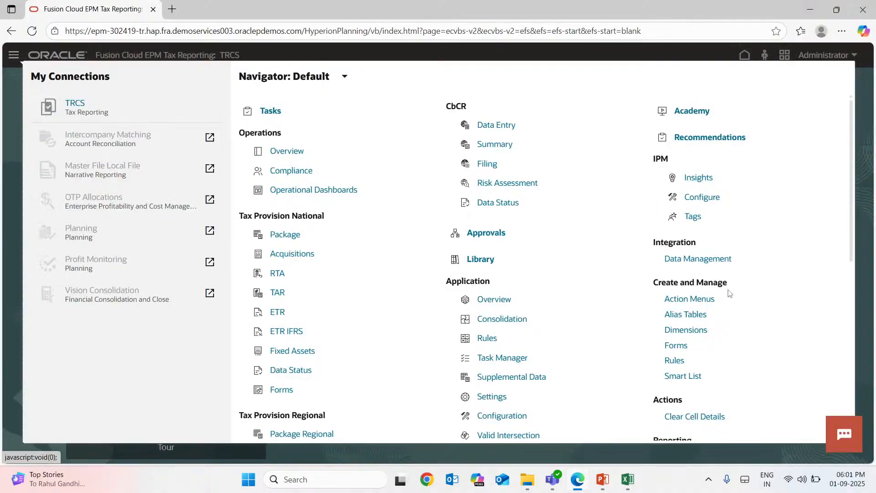
click(720, 264)
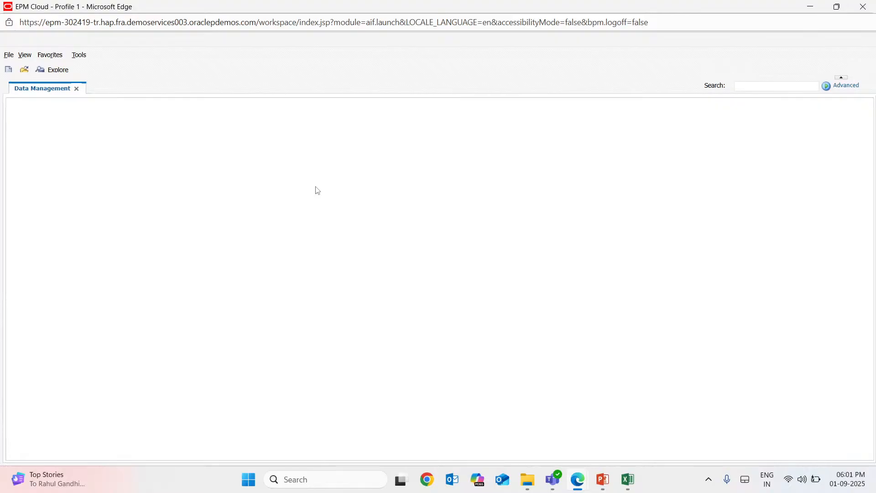
click(858, 6)
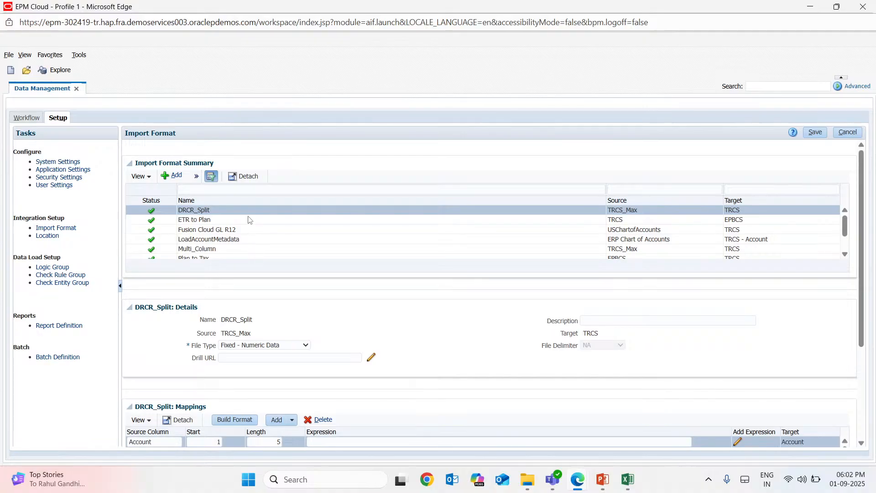
Clear the Amount row's expression in the DRCR_Split import format mappings
scroll(249, 220, down, 3)
click(370, 313)
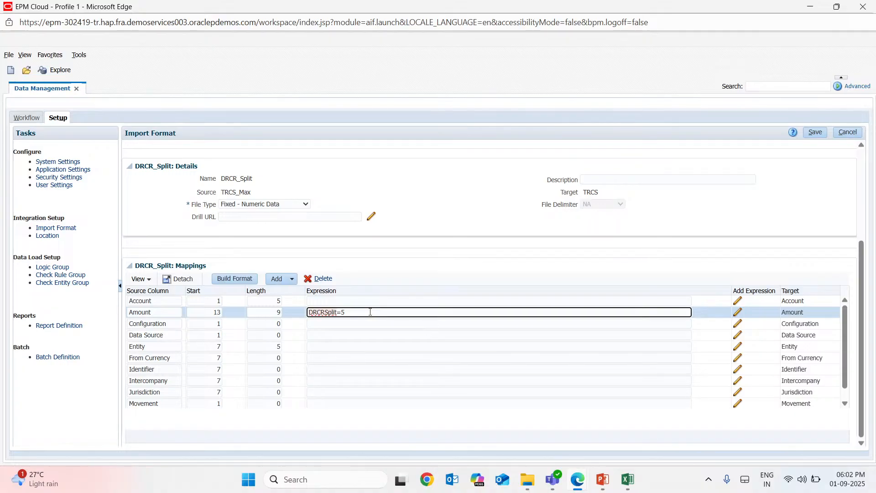
drag(370, 312, 317, 314)
click(352, 315)
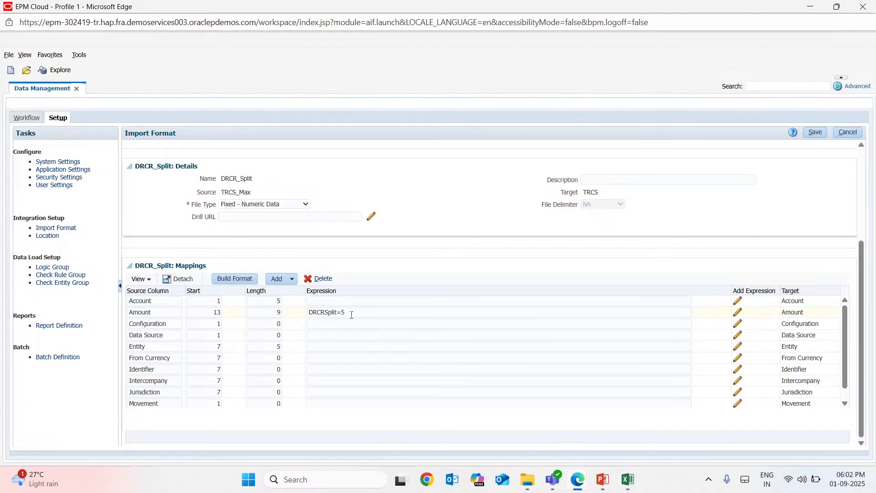
triple_click(344, 315)
key(BackSpace)
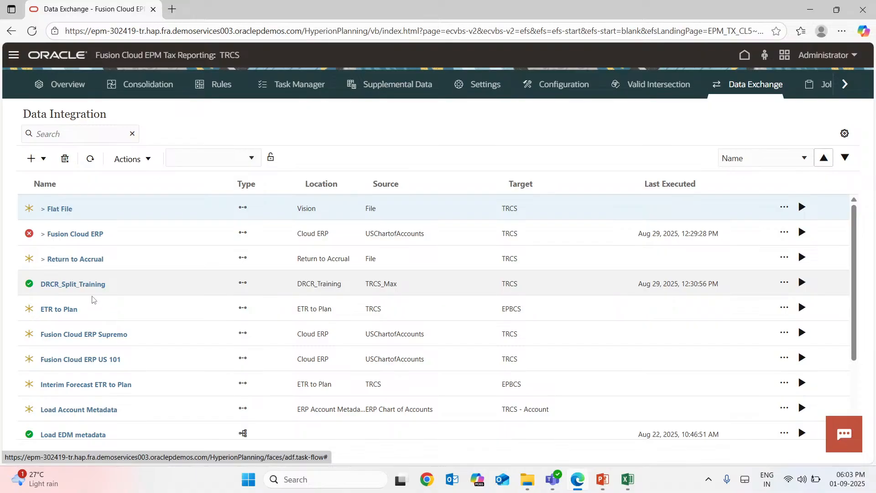
Switch to Excel and examine the account, entity, amount, period and year columns in the MP_Loading 1 workbook
key(alt+Tab)
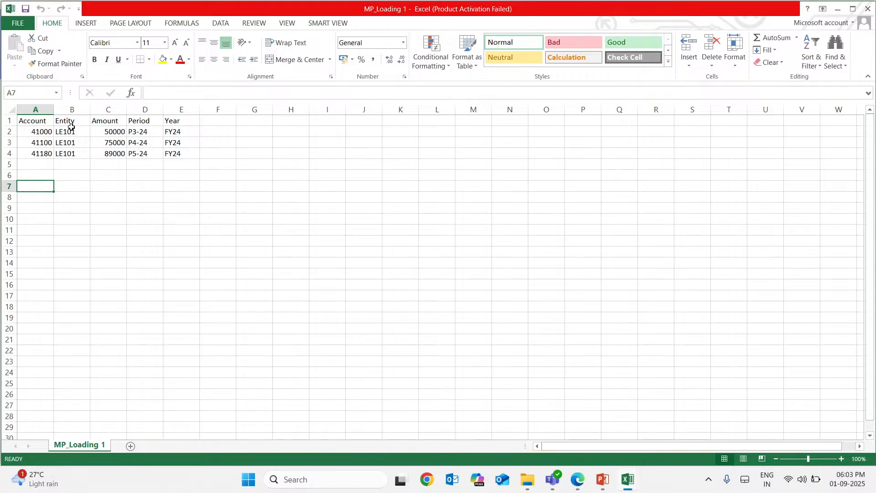
click(145, 208)
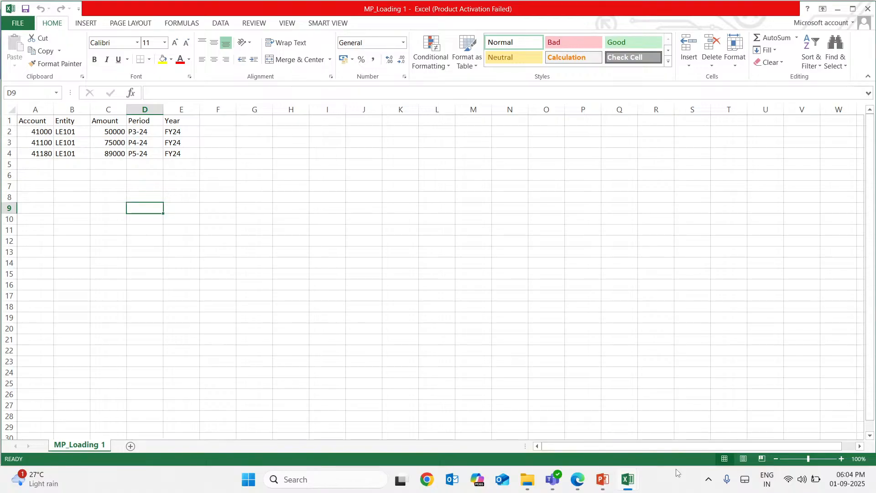
Switch back to Edge and open Period Mapping from the Data Integration page
click(577, 480)
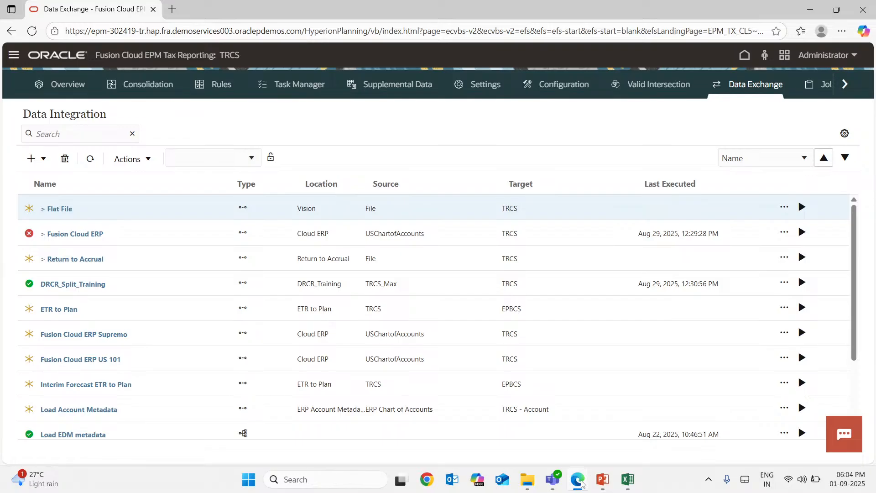
click(132, 158)
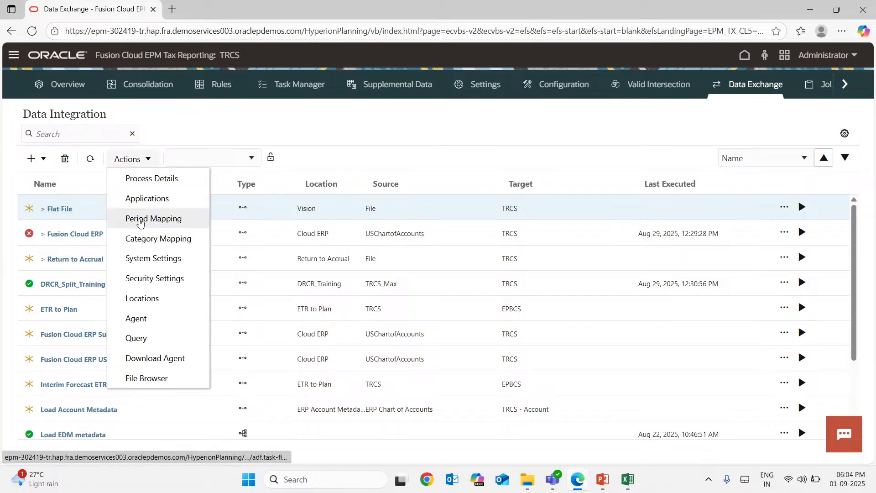
click(140, 222)
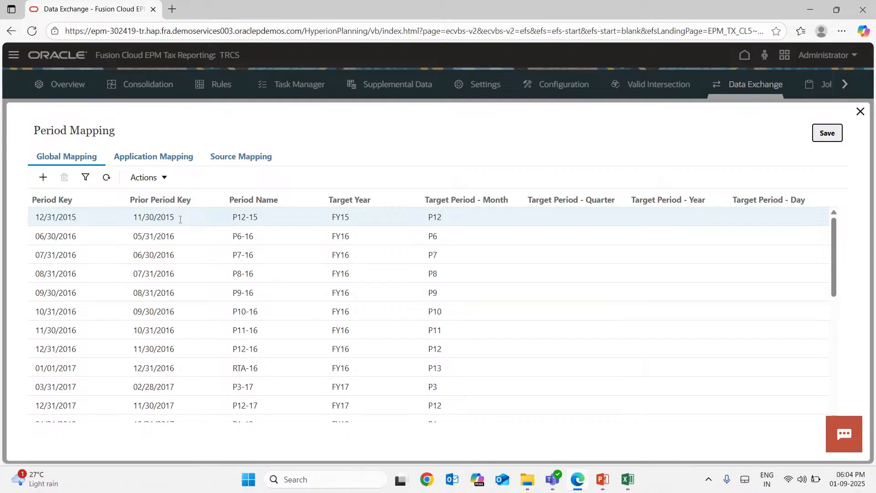
Add a global period mapping with period key 04/10/2025 and prior period key 03/31/2025
click(42, 177)
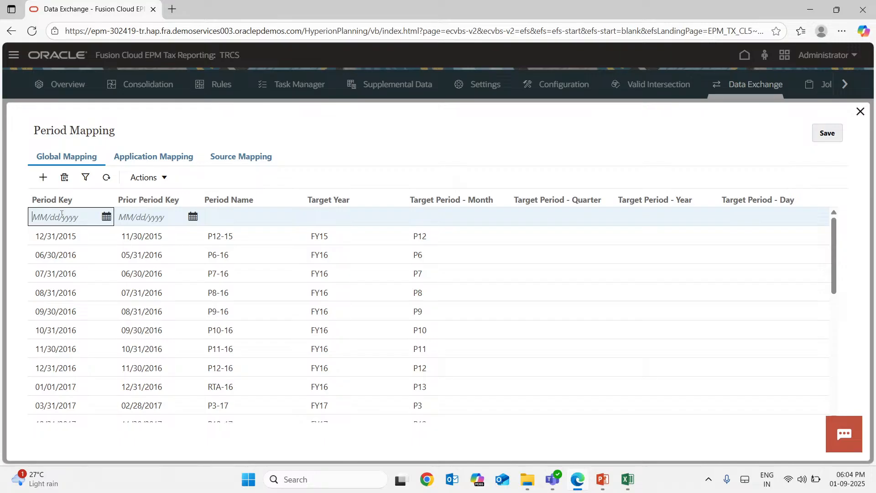
text(1)
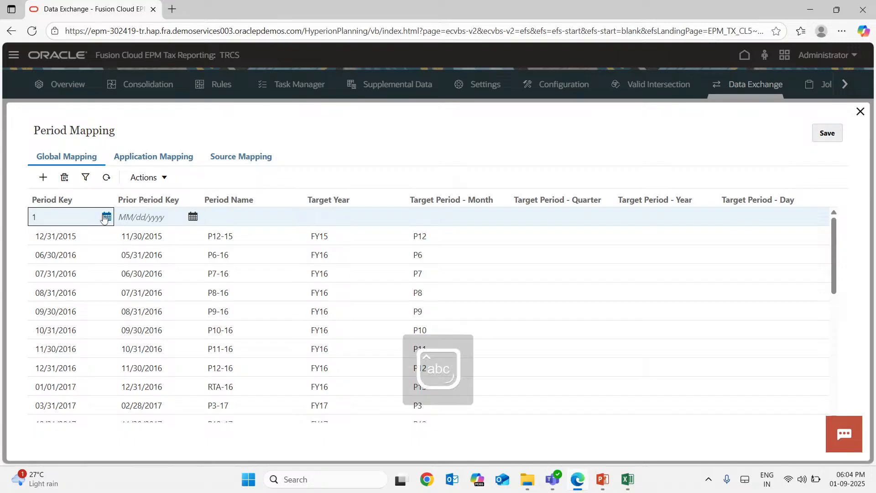
click(106, 217)
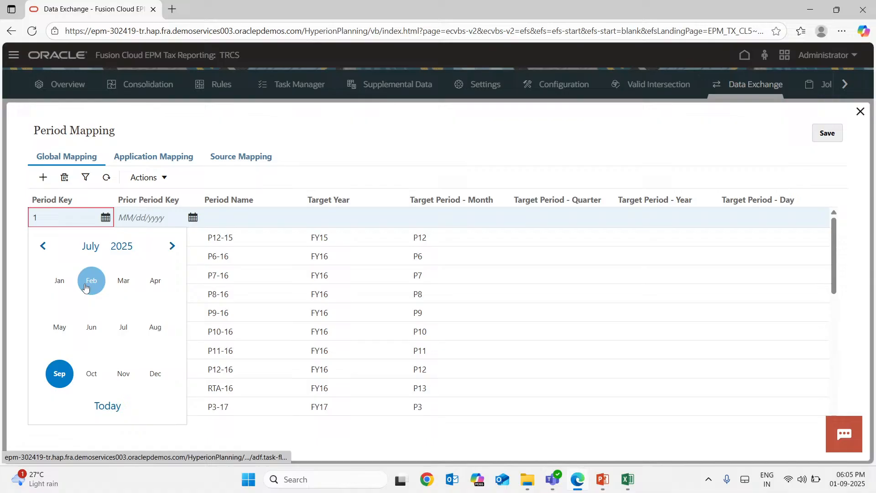
click(154, 284)
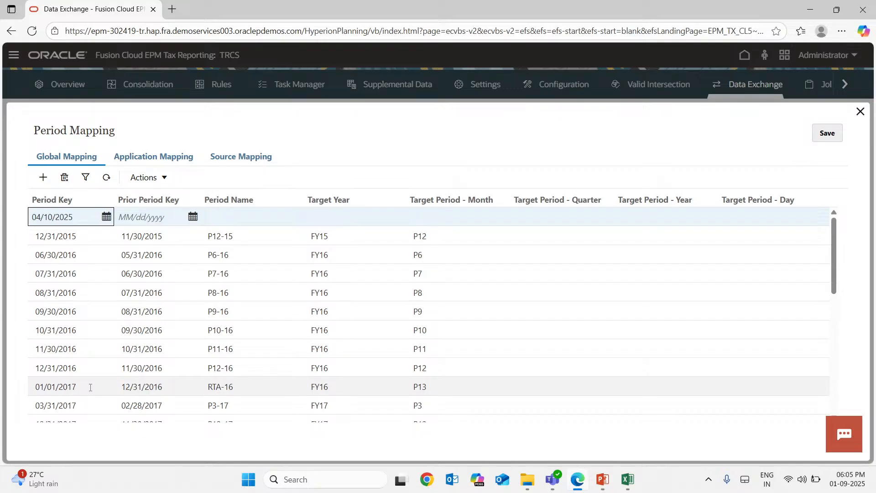
scroll(91, 388, down, 10)
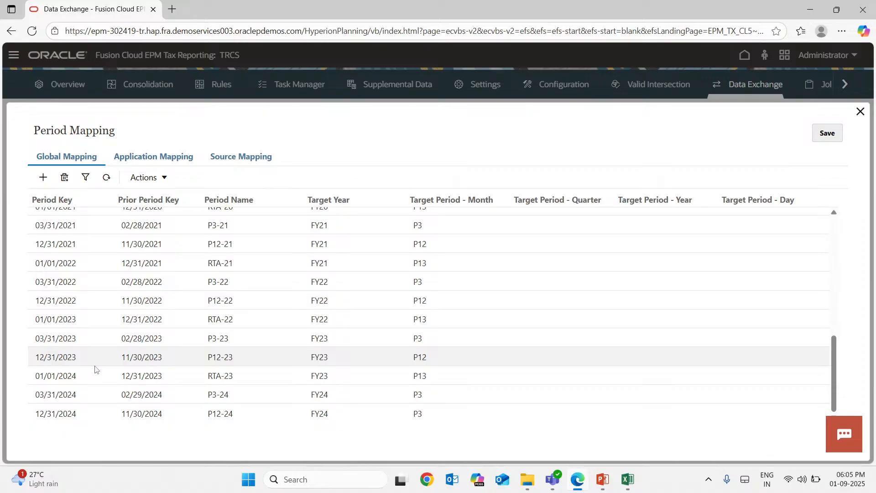
scroll(93, 359, up, 10)
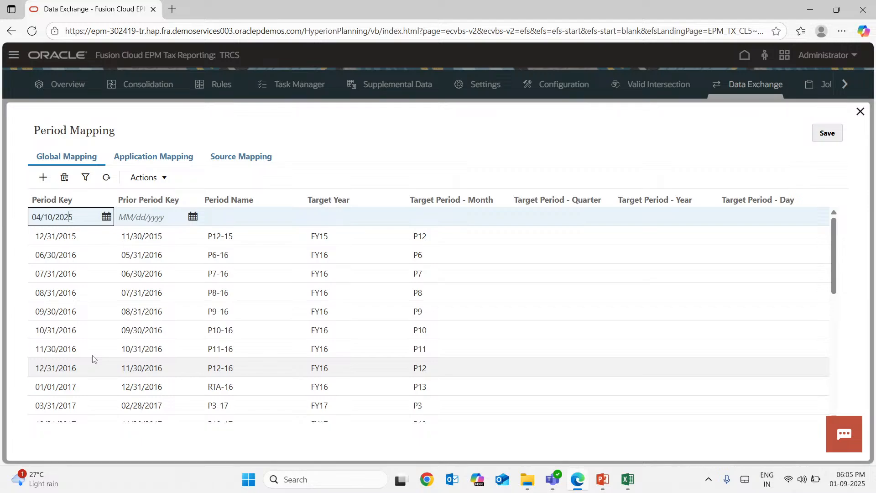
click(193, 216)
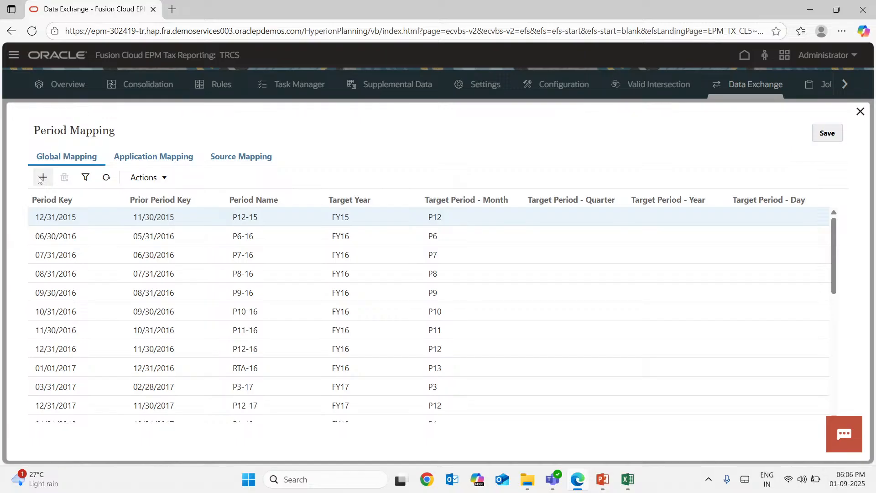
Set the P5-24 global mapping's period key to 05/10/2024
scroll(80, 373, down, 10)
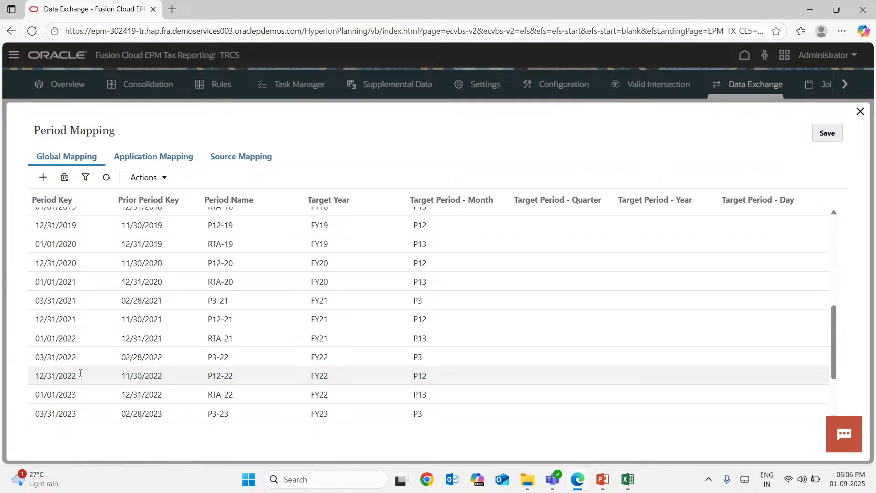
scroll(63, 414, down, 2)
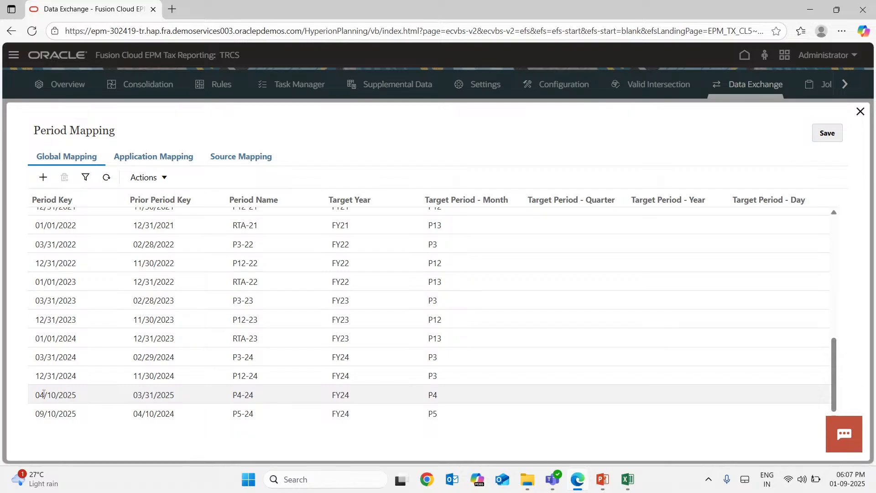
click(107, 414)
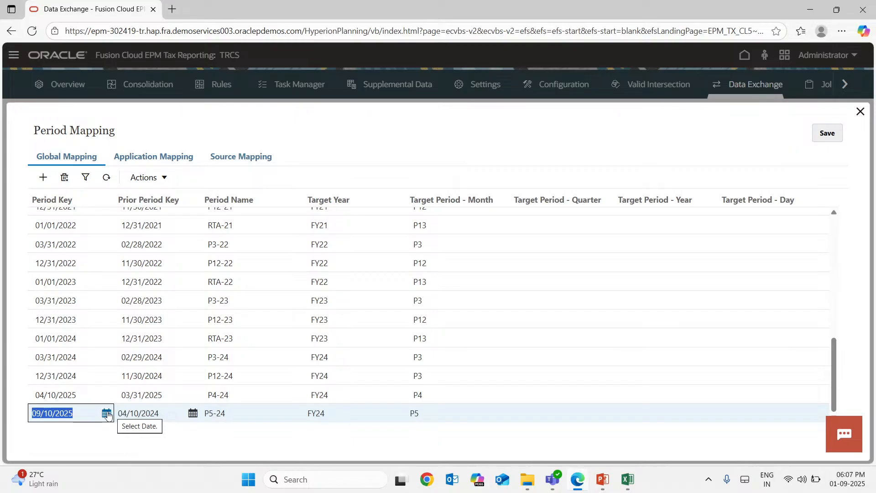
click(107, 413)
click(138, 225)
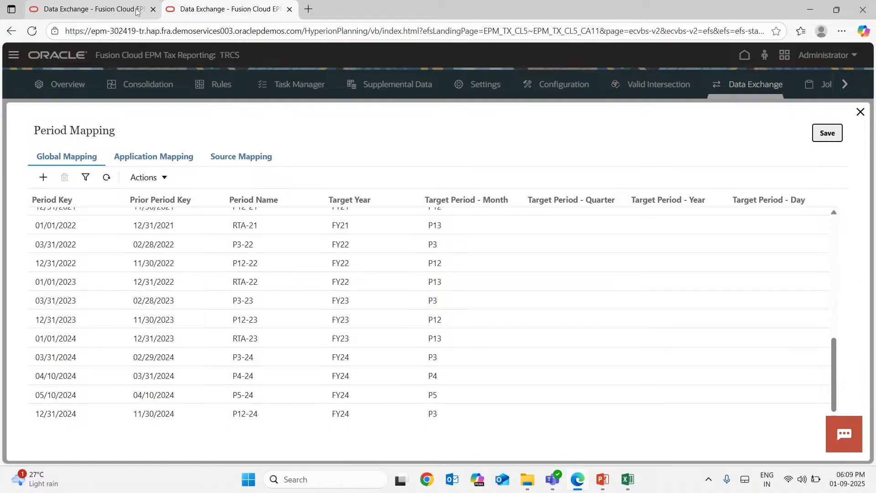
Pick period key P4-24 for the TRCS application mapping, and enter P4 as source period in the new Mcal source mapping for TRCS_Max
click(136, 10)
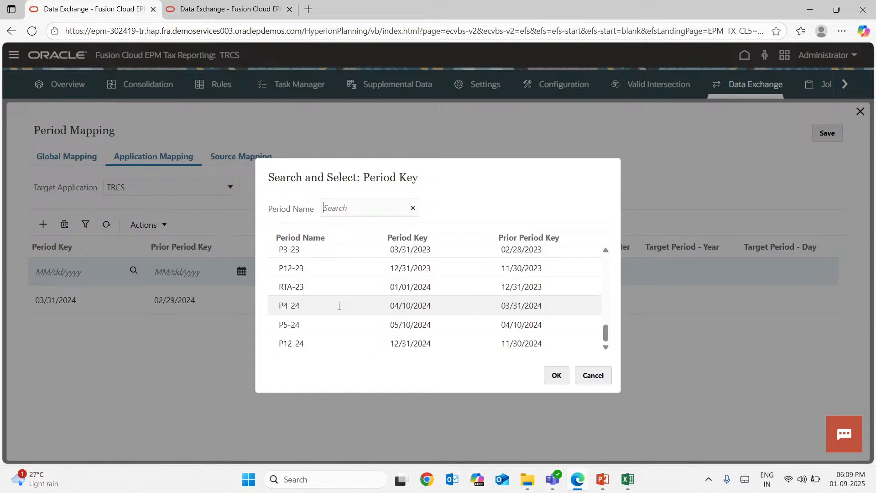
click(339, 306)
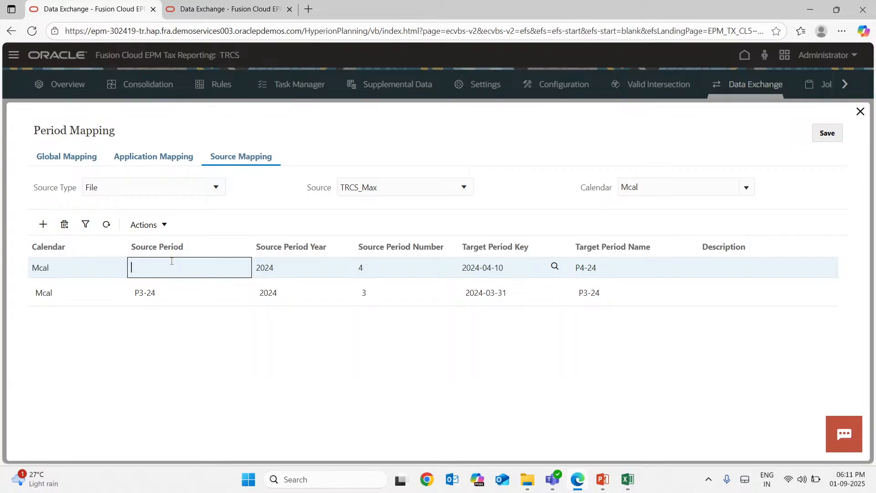
text(P4)
click(484, 267)
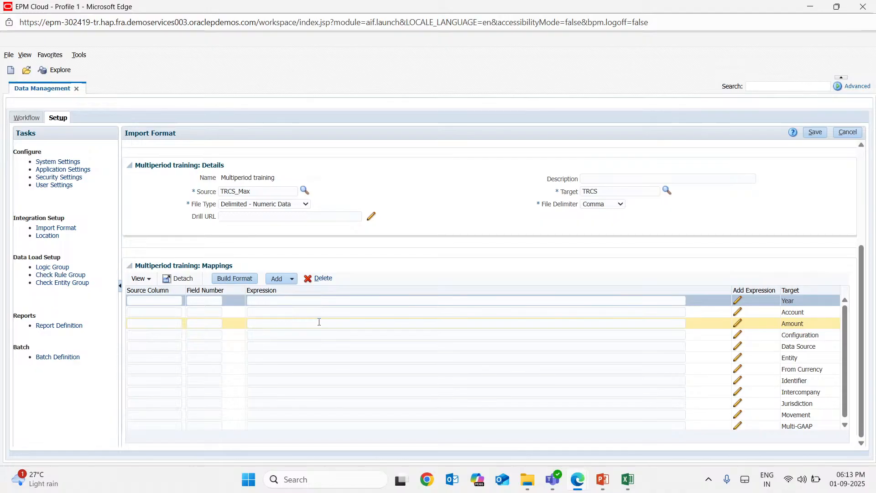
Check the column order in the MP_Loading 1 workbook and set From Currency's field number to 2 in the Multiperiod training mappings
scroll(319, 322, up, 3)
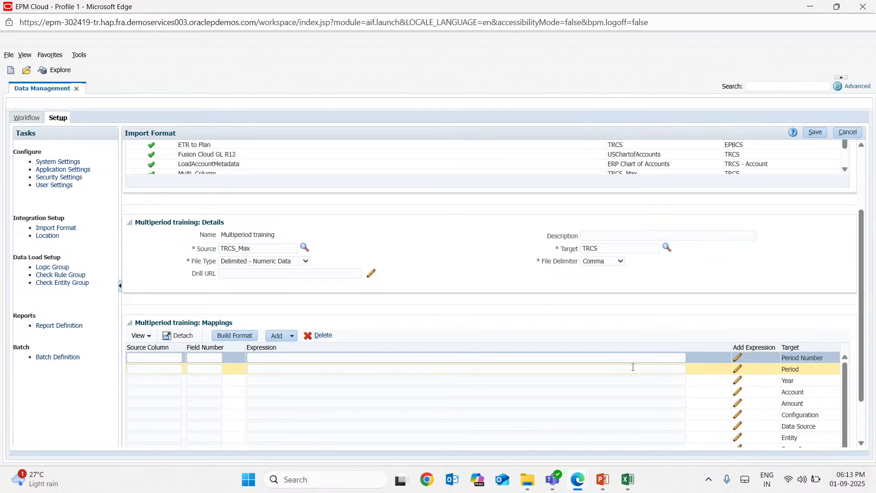
click(632, 483)
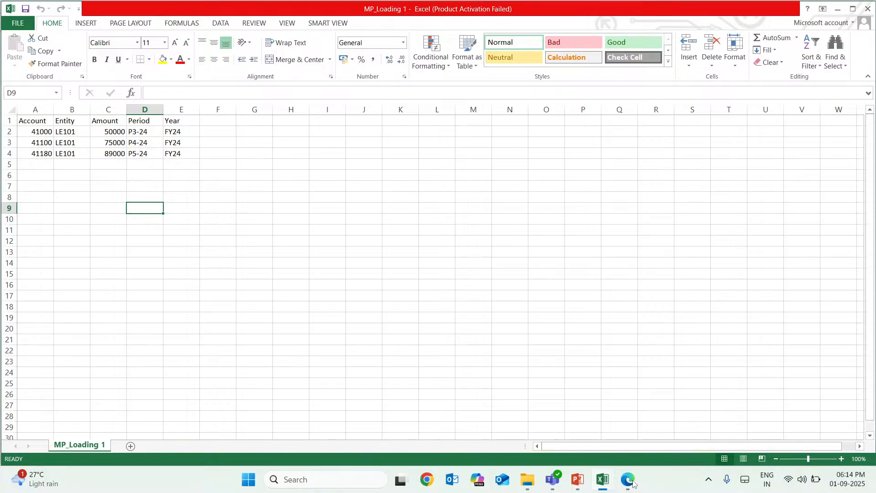
click(630, 481)
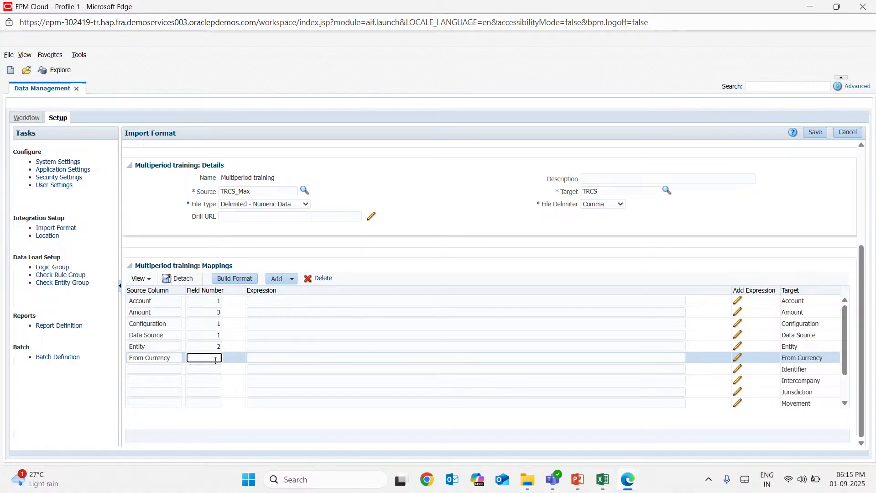
text(2)
key(Return)
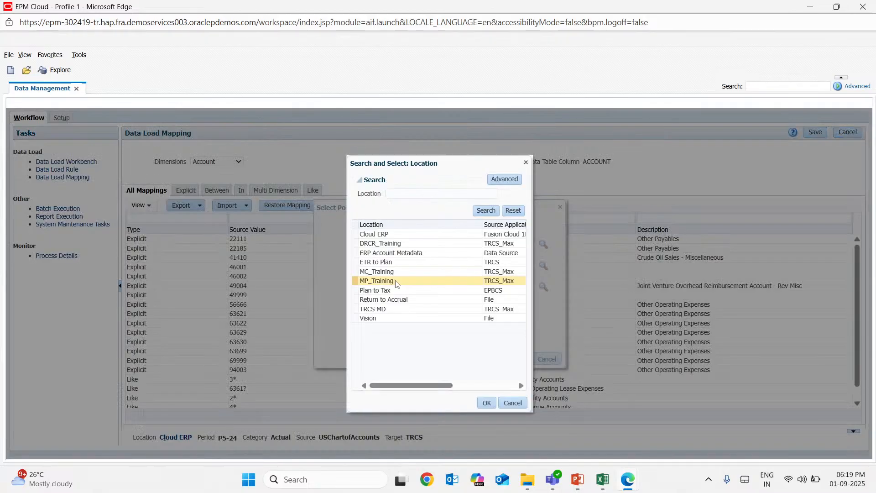
Choose MP_Training as the point-of-view location for the data load mapping
click(395, 281)
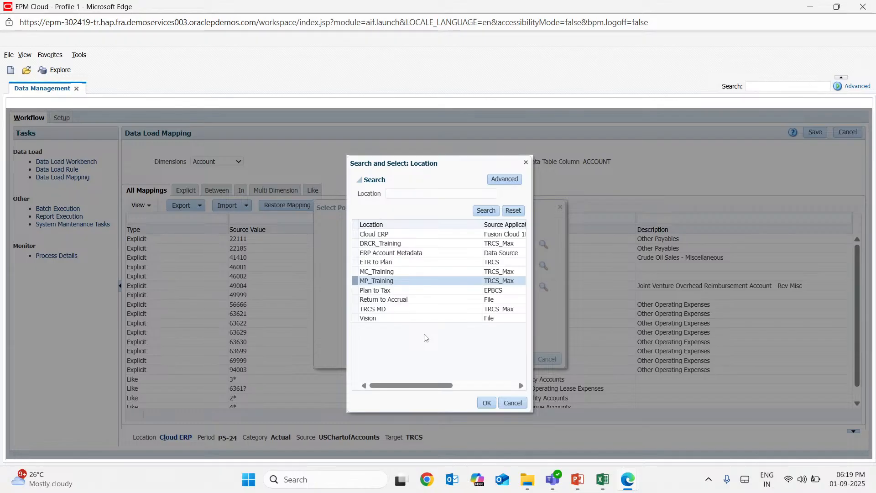
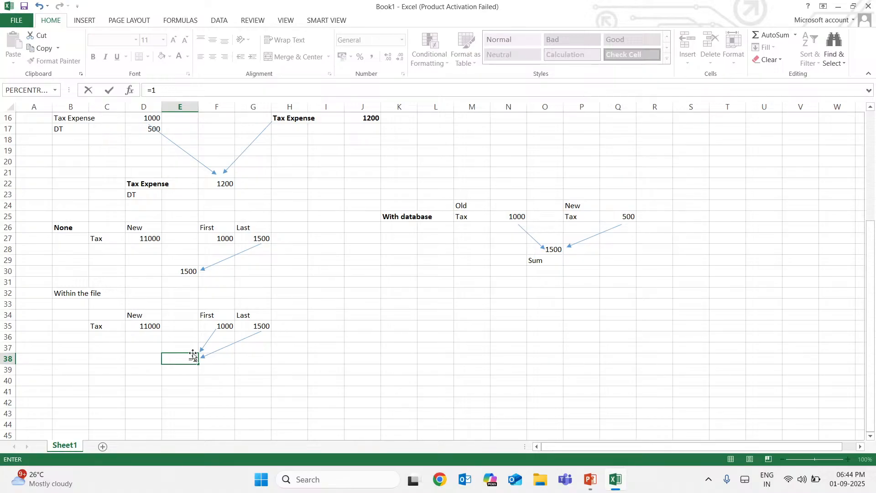
Add a new blank worksheet to the Book1 workbook in Excel
click(103, 446)
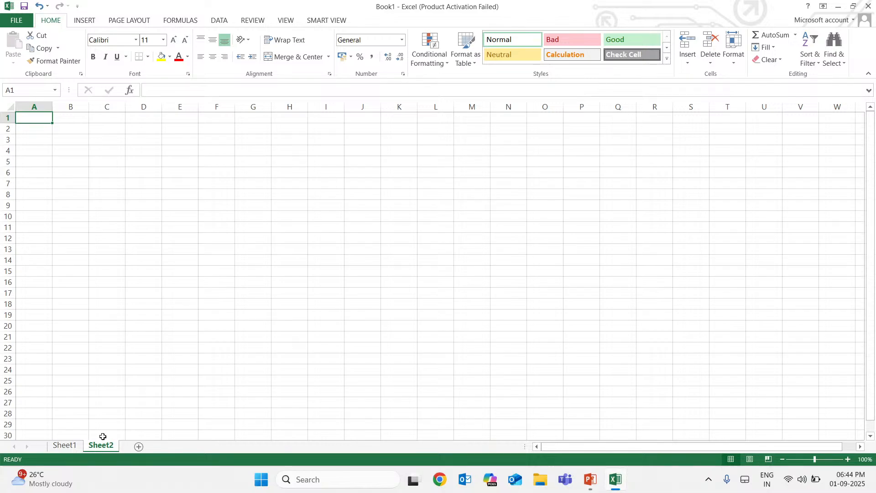